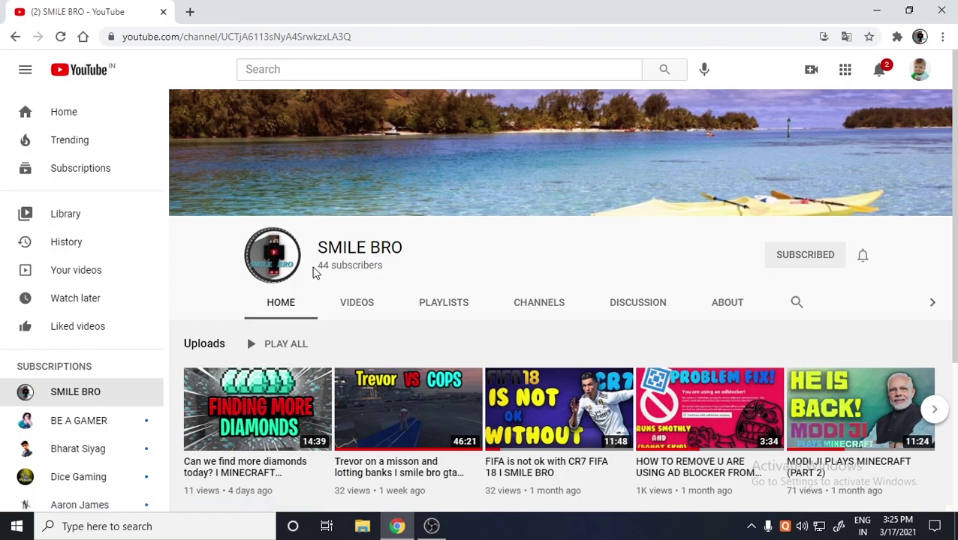
Step: Open aternos.org/server in a new tab and choose 'Continue with adblocker anyway' twice
triple_click(323, 264)
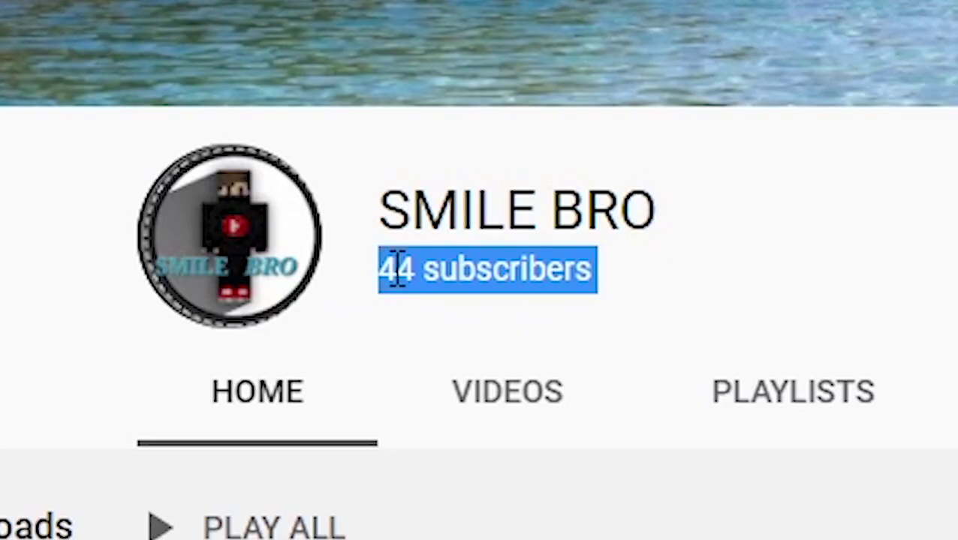
left_click(396, 269)
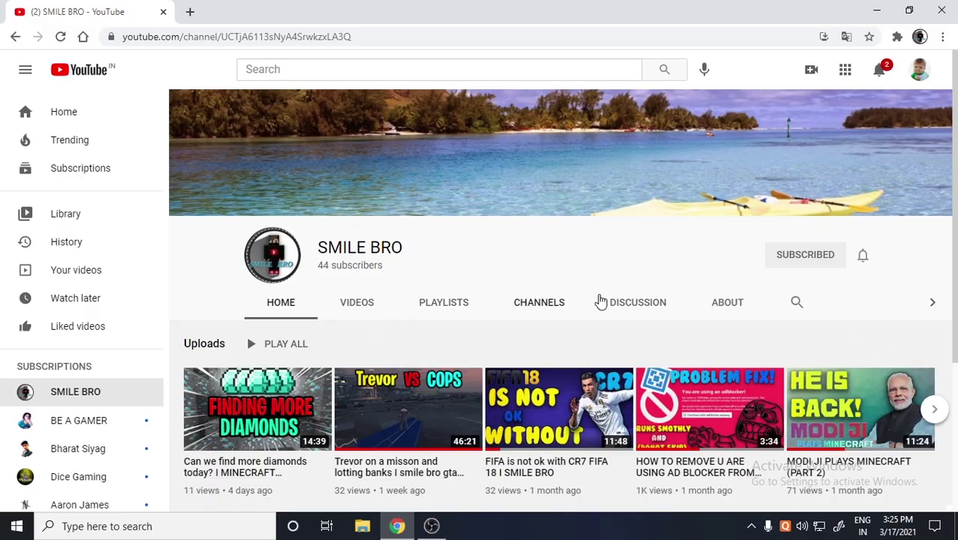
left_click(189, 9)
key("ctrl+w")
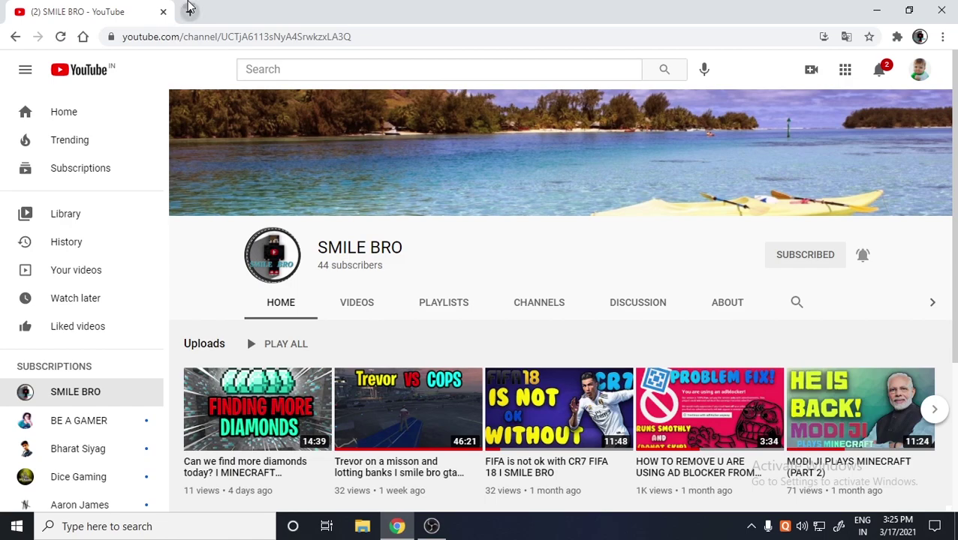
left_click(189, 10)
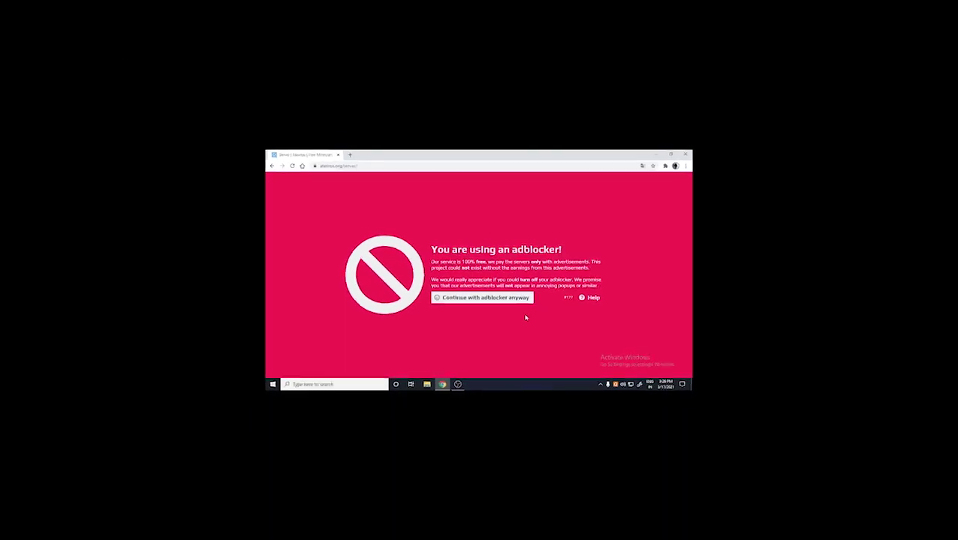
left_click(518, 298)
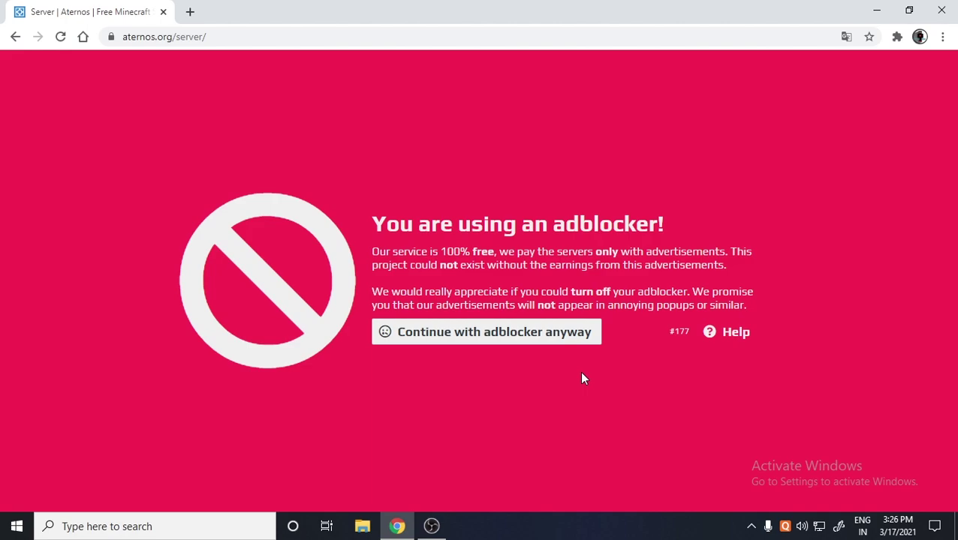
left_click(525, 331)
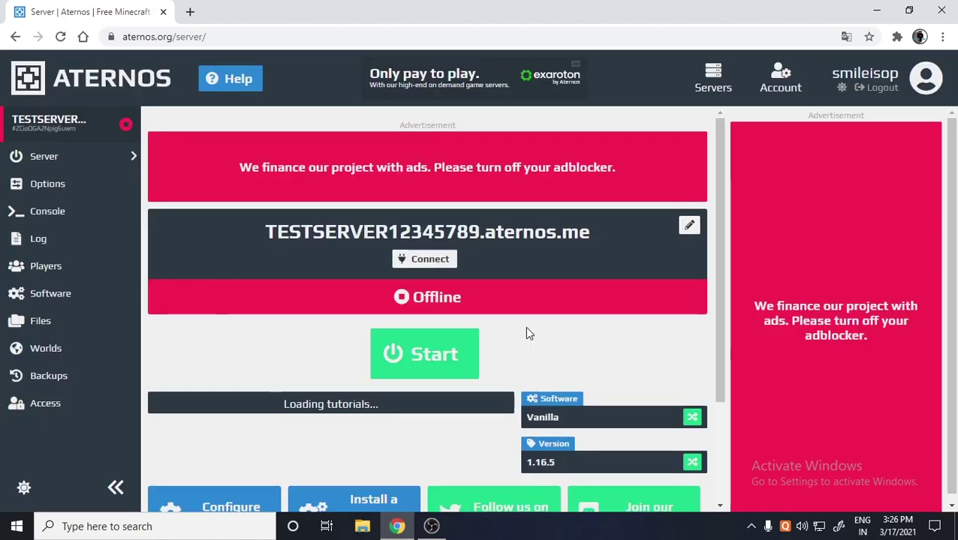
left_click_drag(238, 172, 303, 186)
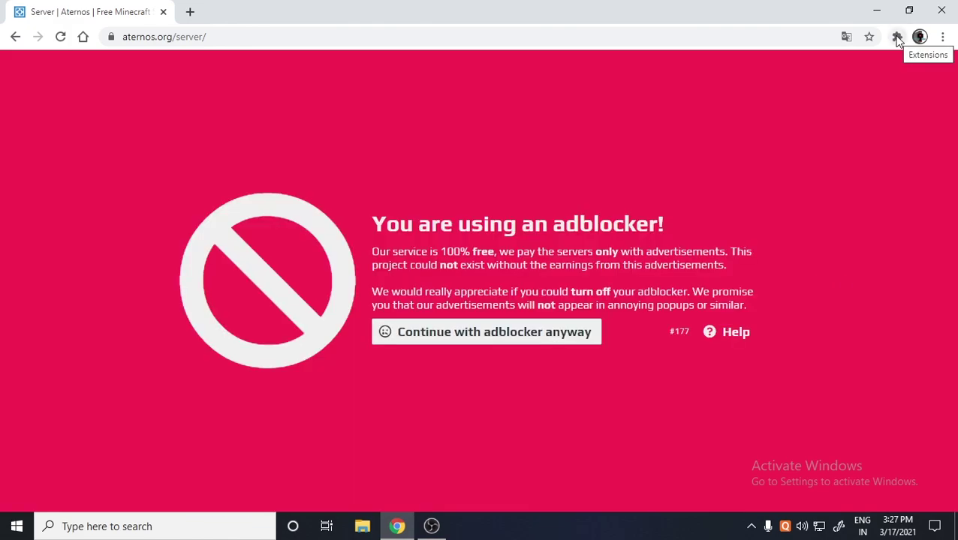
Step: Search 'sec' for Windows Security and turn on Check apps and files under reputation-based protection
left_click(184, 533)
type("windo")
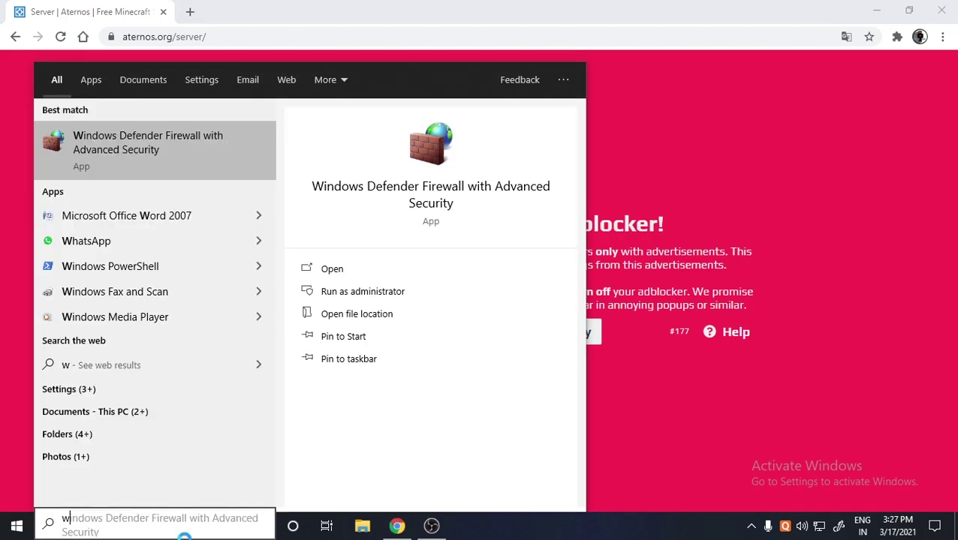
key("BackSpace")
key("BackSpace")
key("BackSpace")
key("BackSpace")
key("BackSpace")
type("sec")
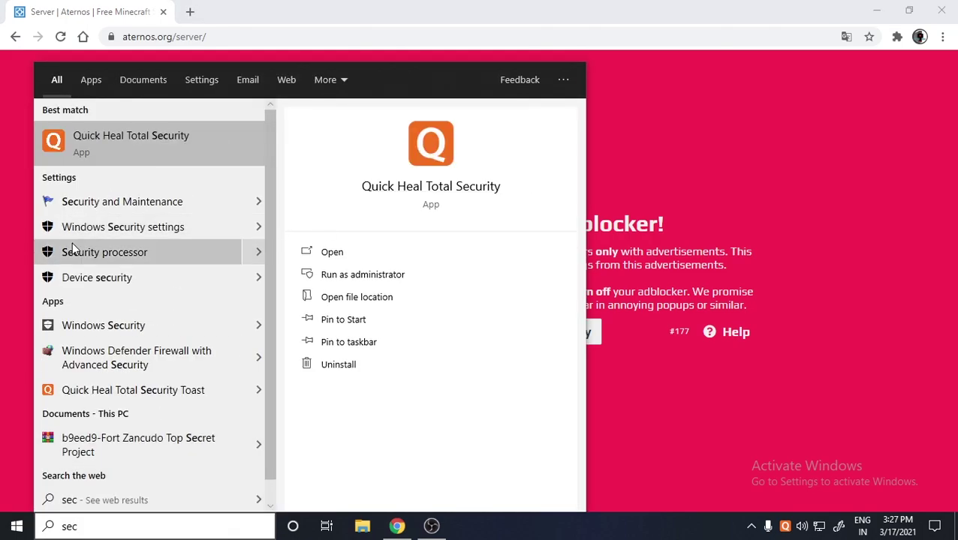
left_click(110, 228)
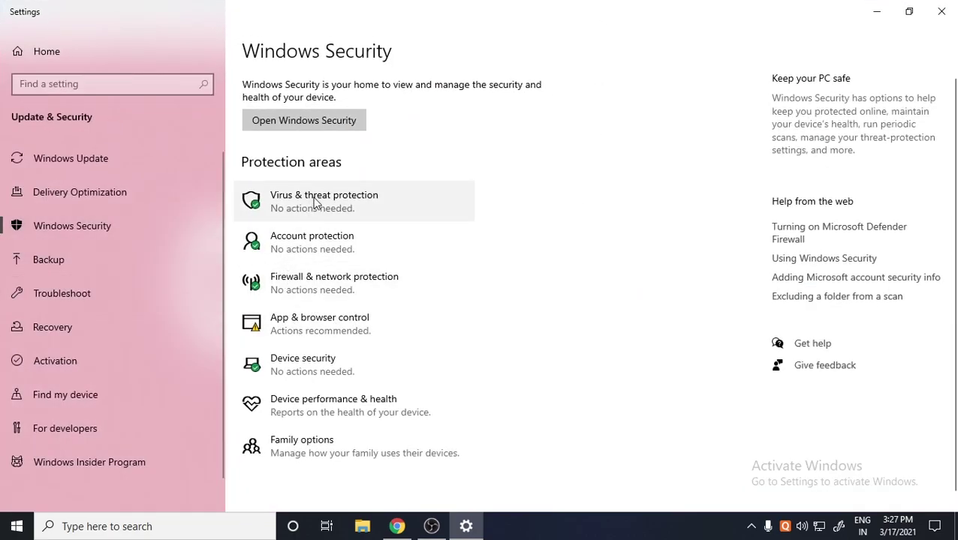
left_click(311, 318)
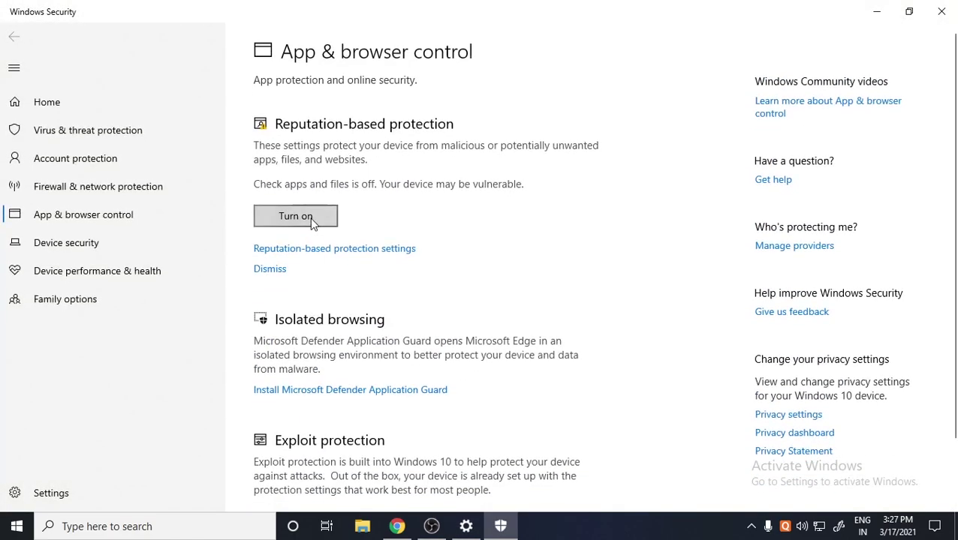
left_click(330, 247)
left_click(316, 230)
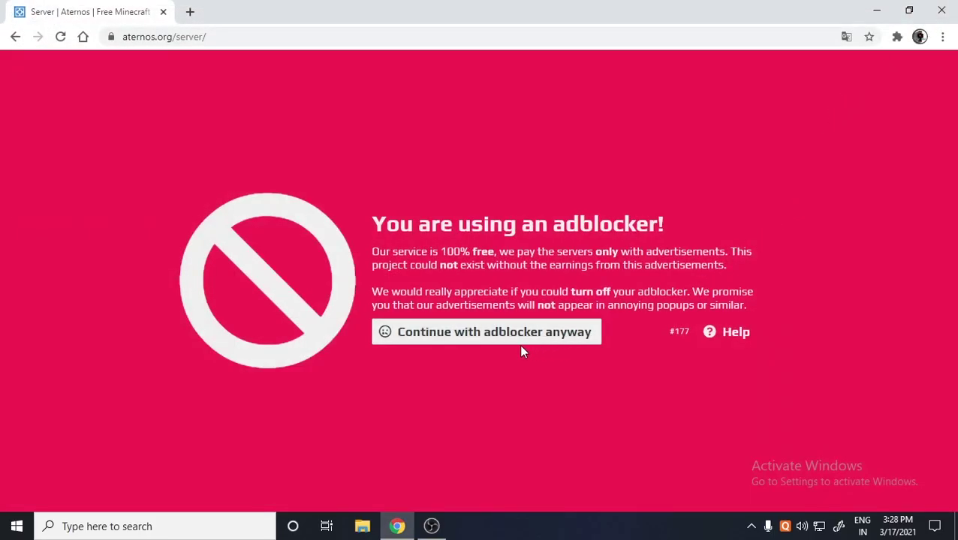
Step: Continue past the adblocker warning and reload the Aternos server page
left_click(529, 333)
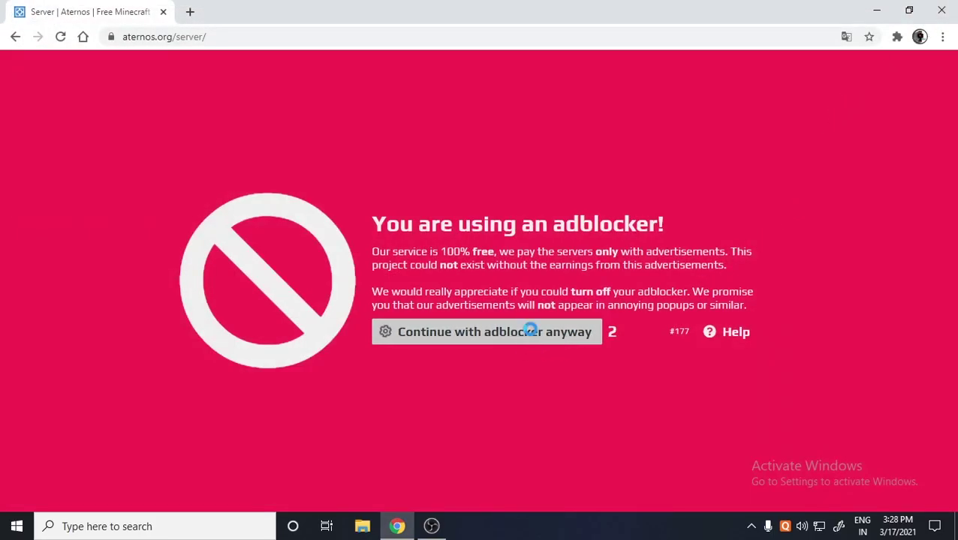
left_click(61, 36)
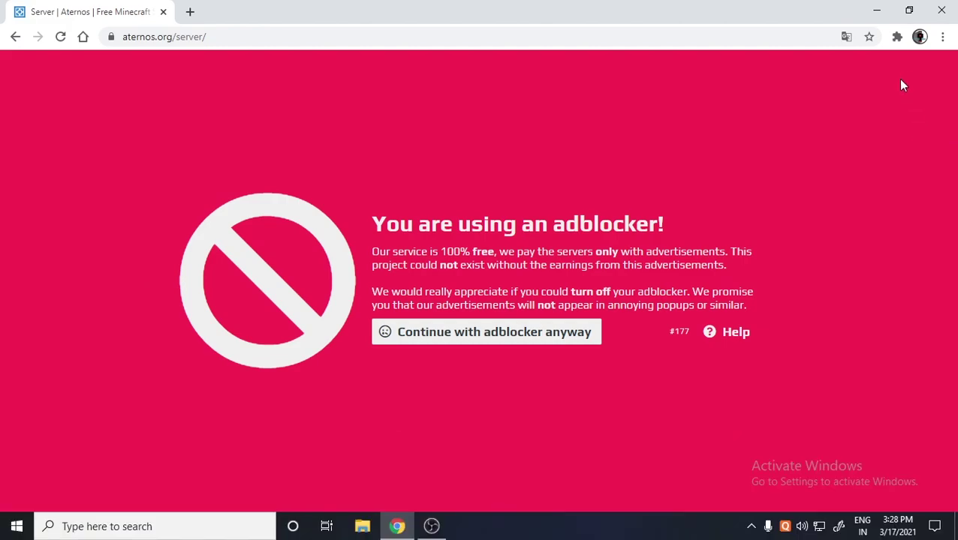
left_click(896, 36)
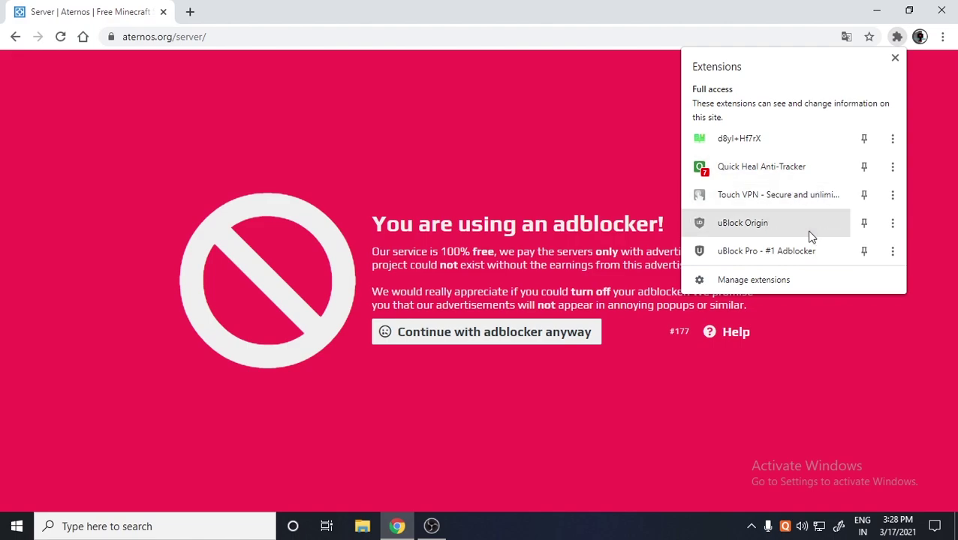
left_click(894, 41)
left_click(895, 37)
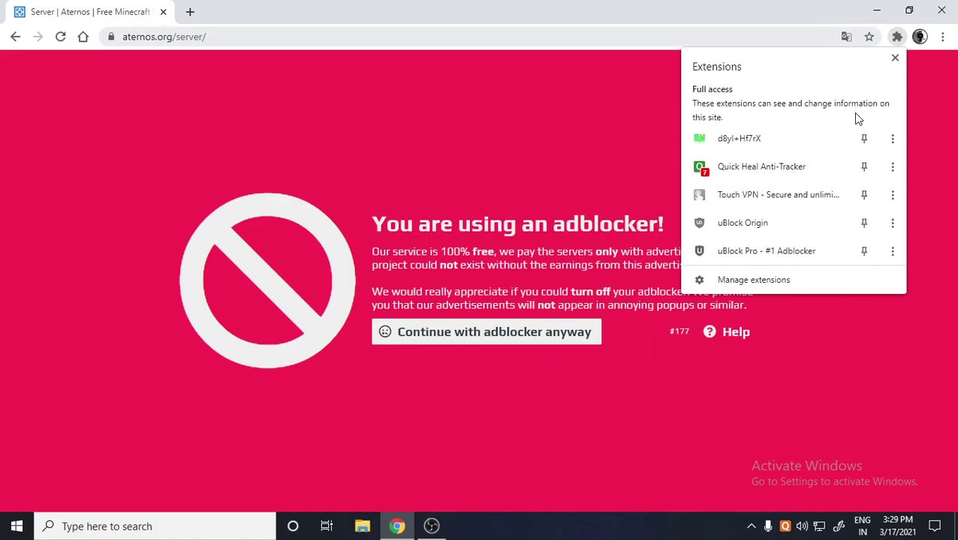
Step: Switch uBlock Pro and uBlock Origin off for aternos.org, then continue past the warning
left_click(767, 250)
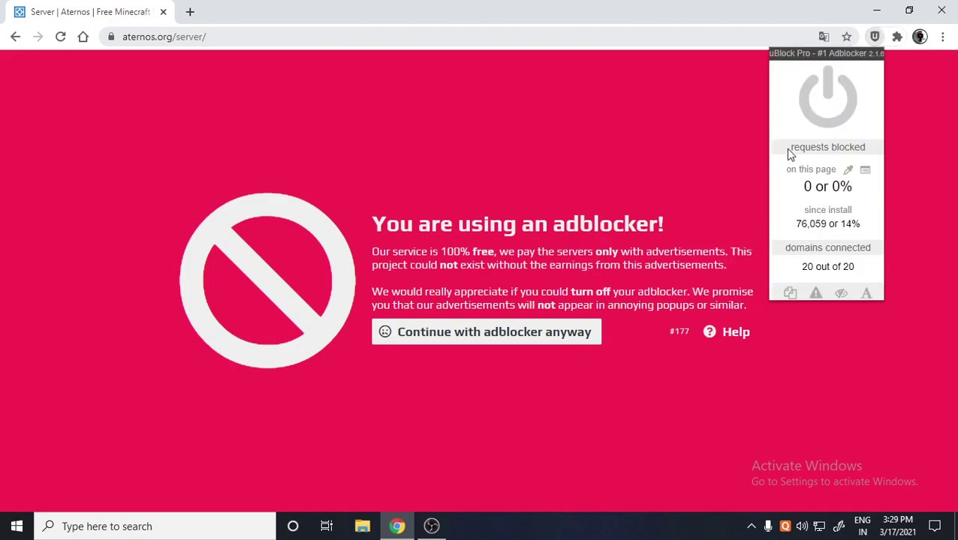
left_click(813, 120)
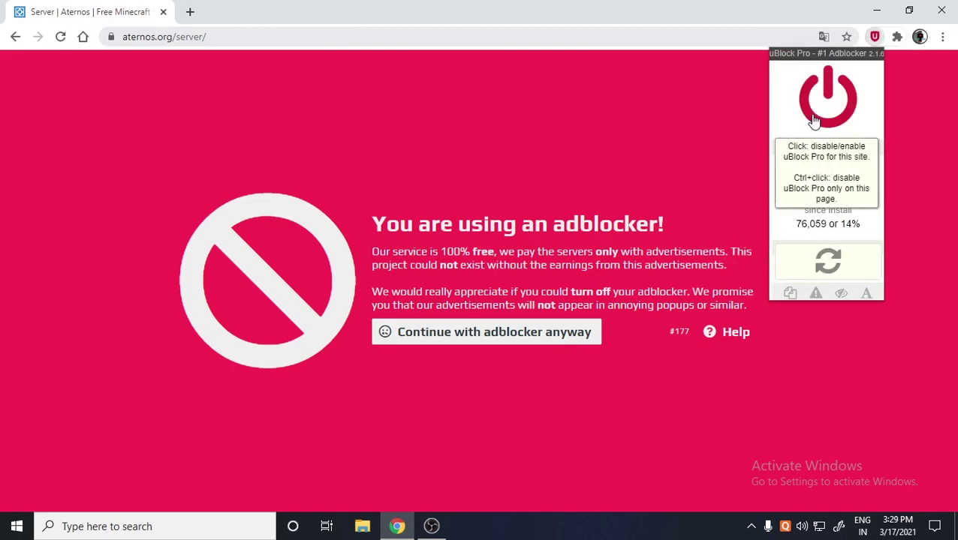
left_click(888, 105)
left_click(896, 39)
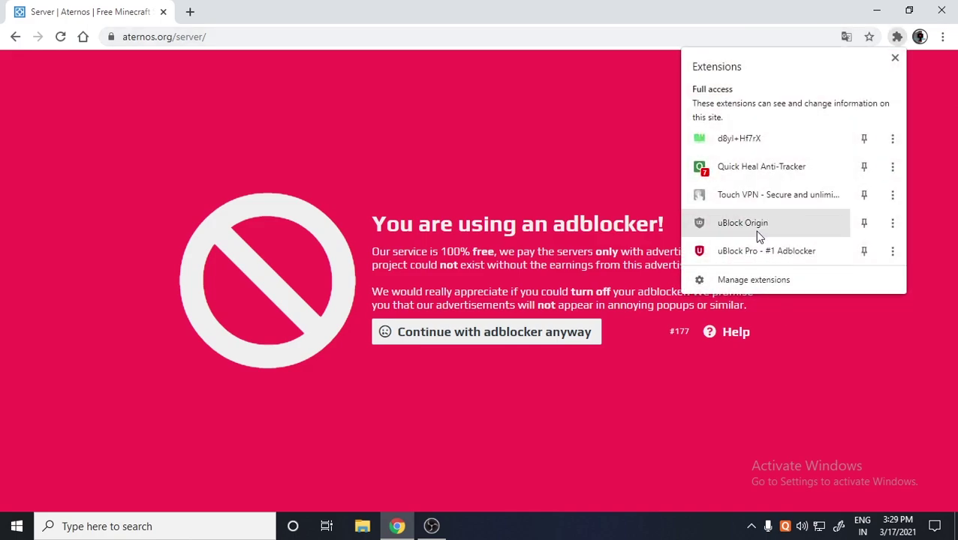
left_click(754, 230)
left_click(795, 85)
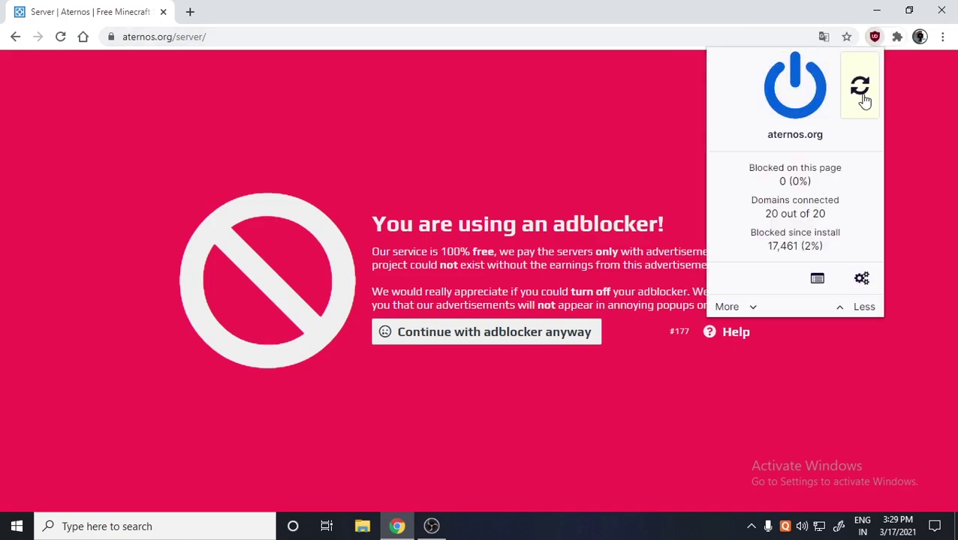
left_click(810, 111)
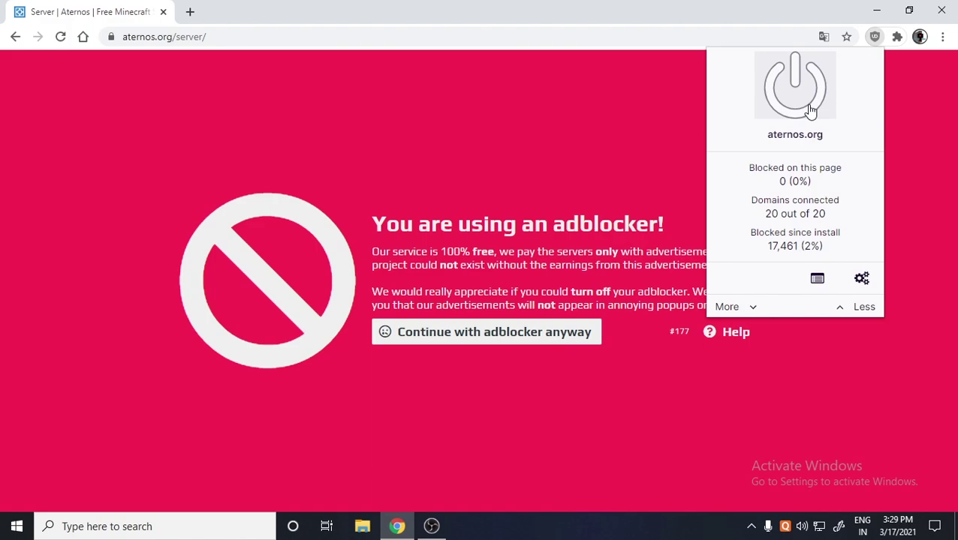
left_click(897, 36)
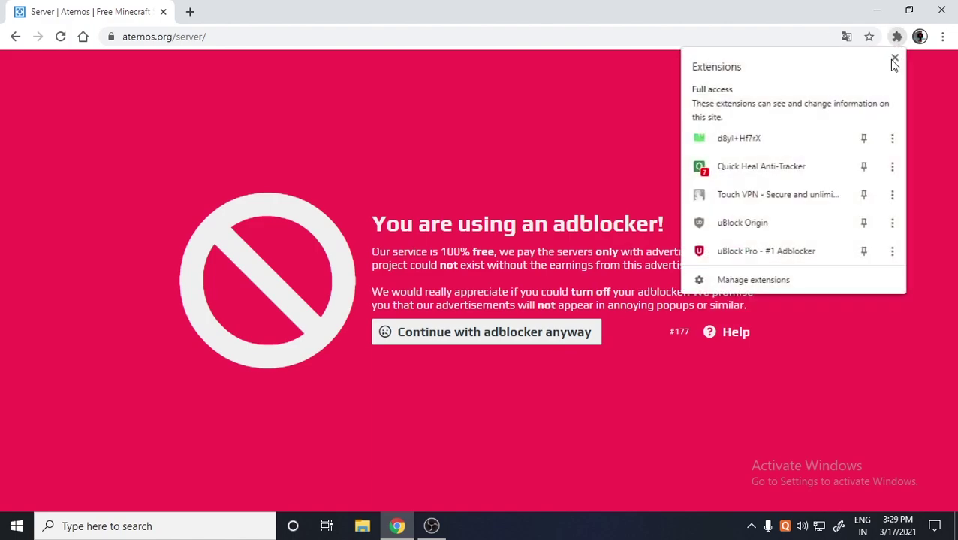
left_click(762, 248)
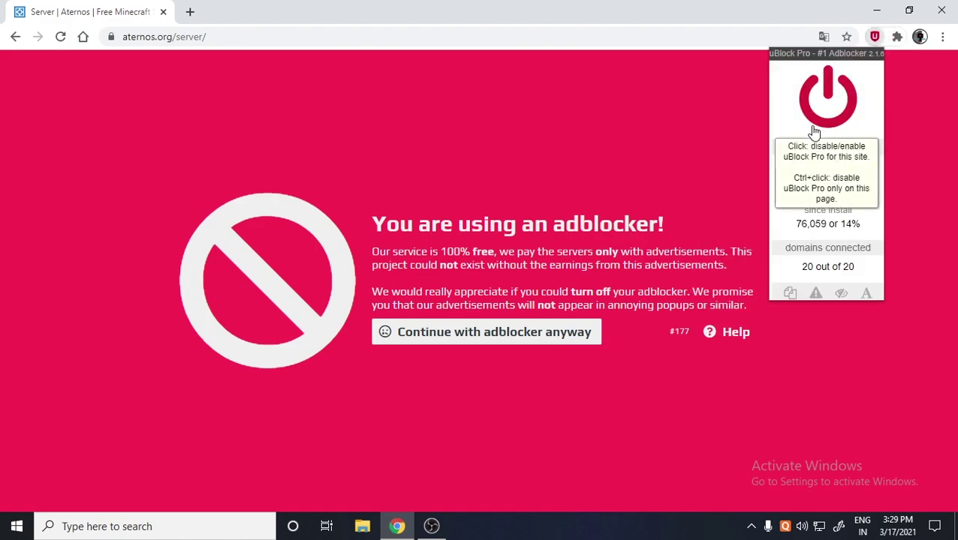
left_click(812, 128)
left_click(492, 330)
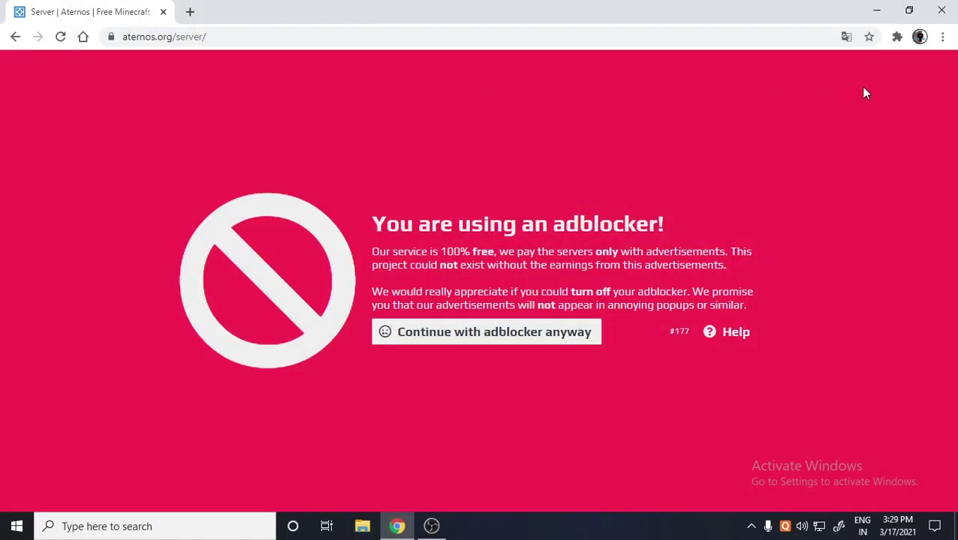
Step: Remove Quick Heal Anti-Tracker from Chrome through the Extensions menu and confirm the removal
left_click(896, 37)
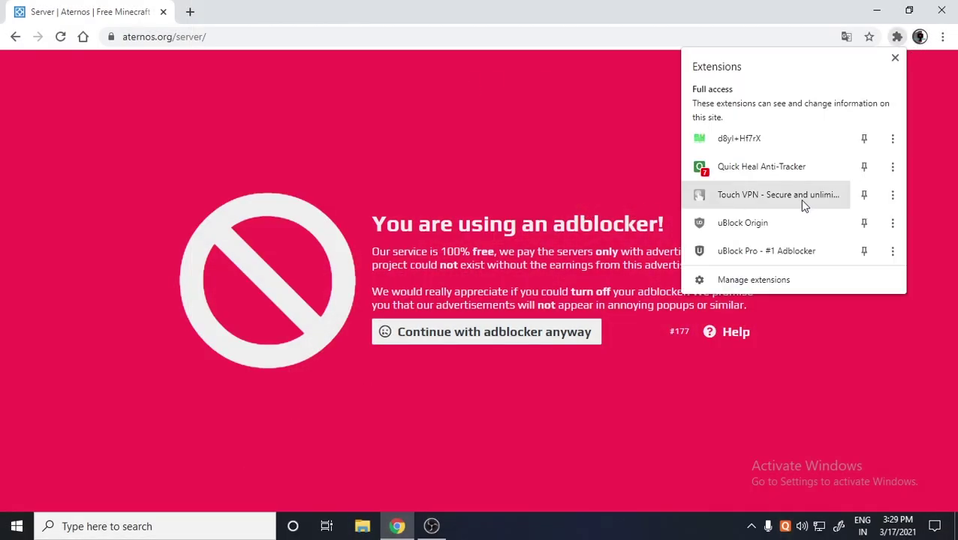
left_click(891, 168)
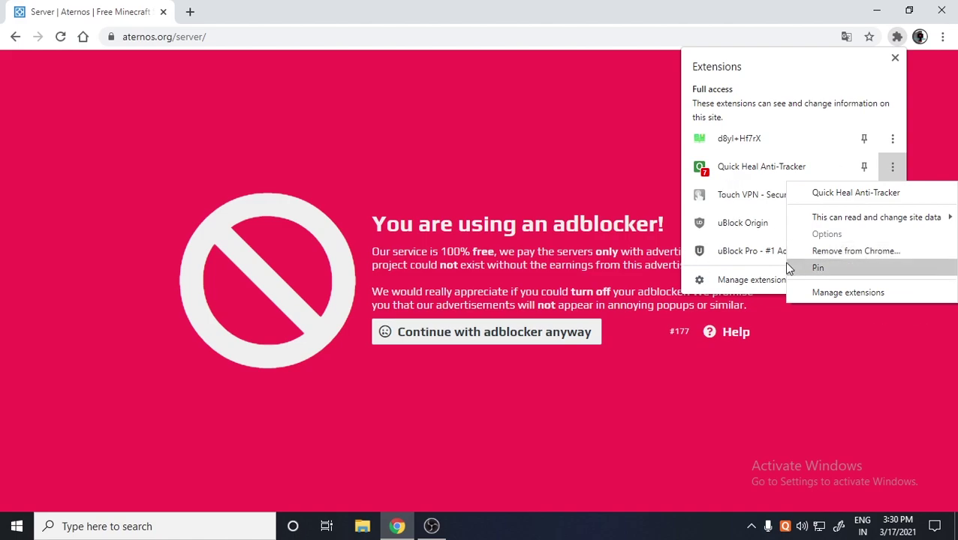
left_click(819, 255)
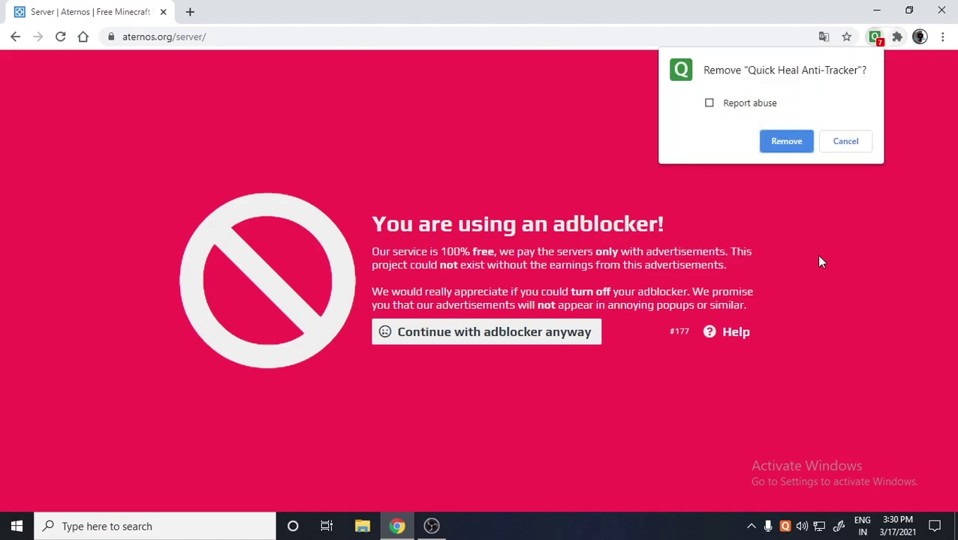
left_click(783, 141)
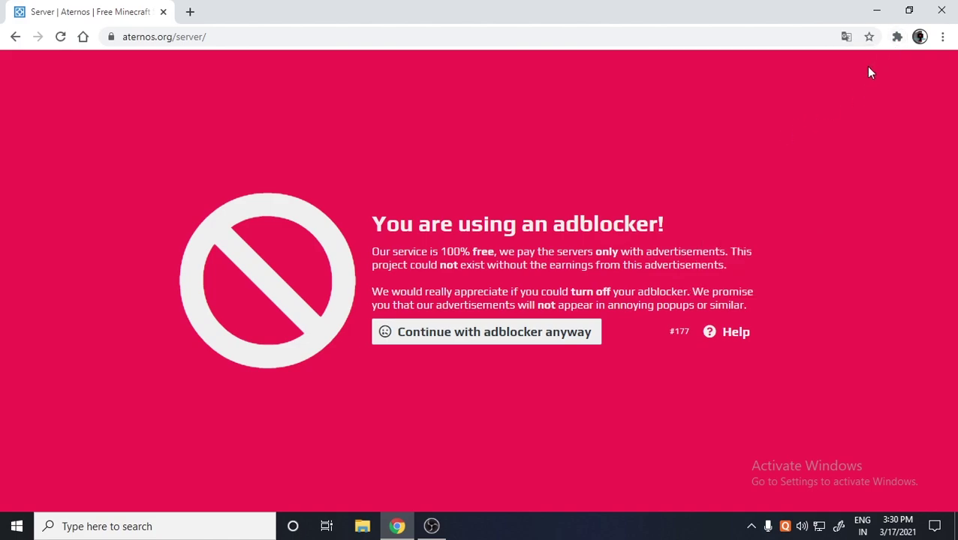
left_click(768, 526)
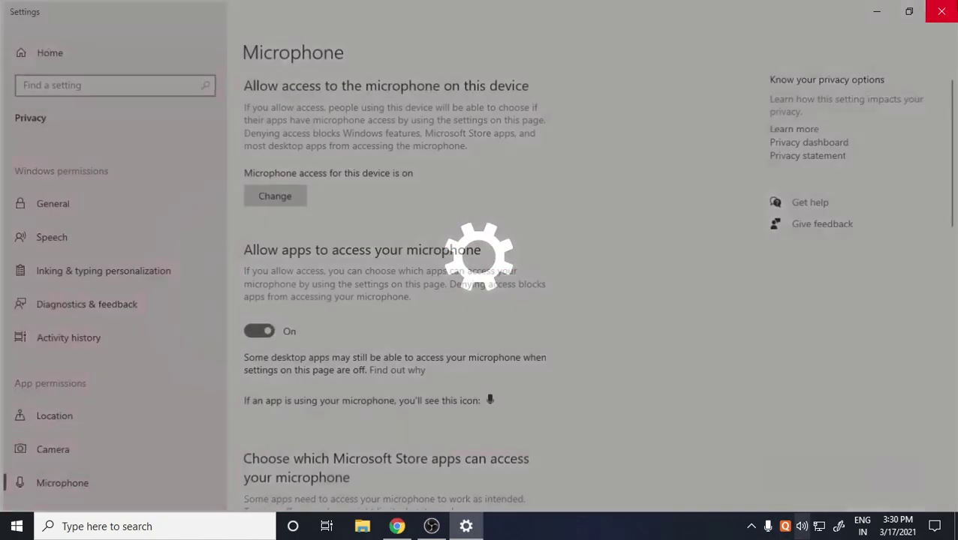
left_click(938, 11)
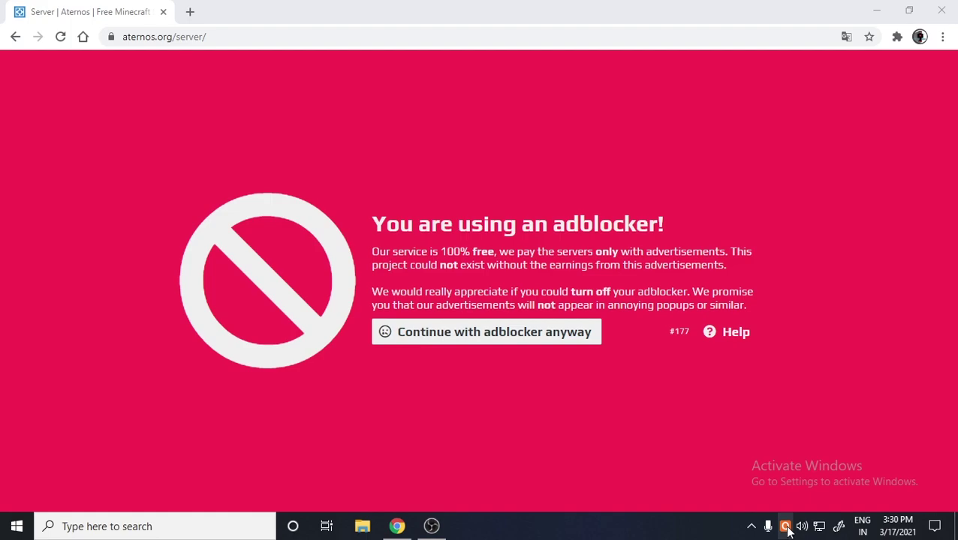
left_click(785, 527)
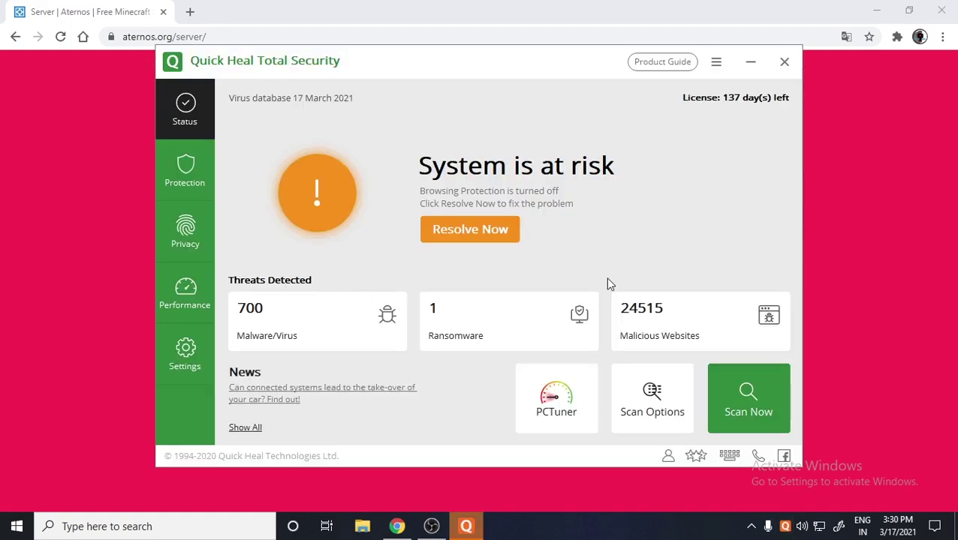
left_click(188, 182)
left_click(780, 154)
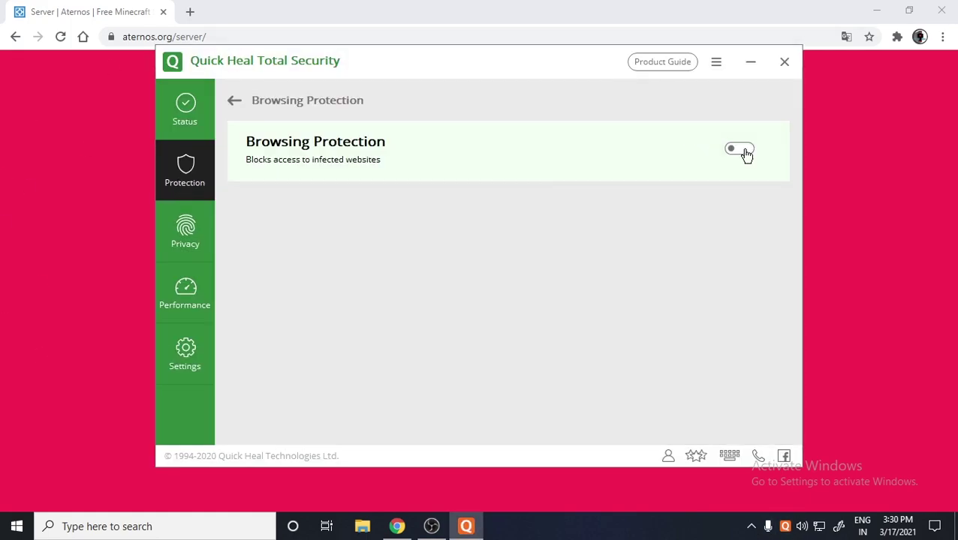
left_click(732, 151)
left_click(748, 150)
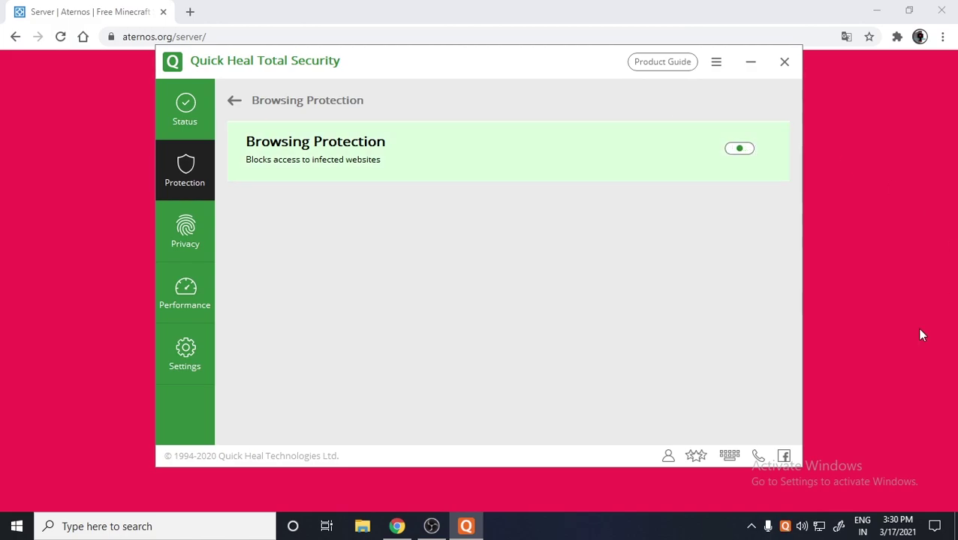
left_click(784, 62)
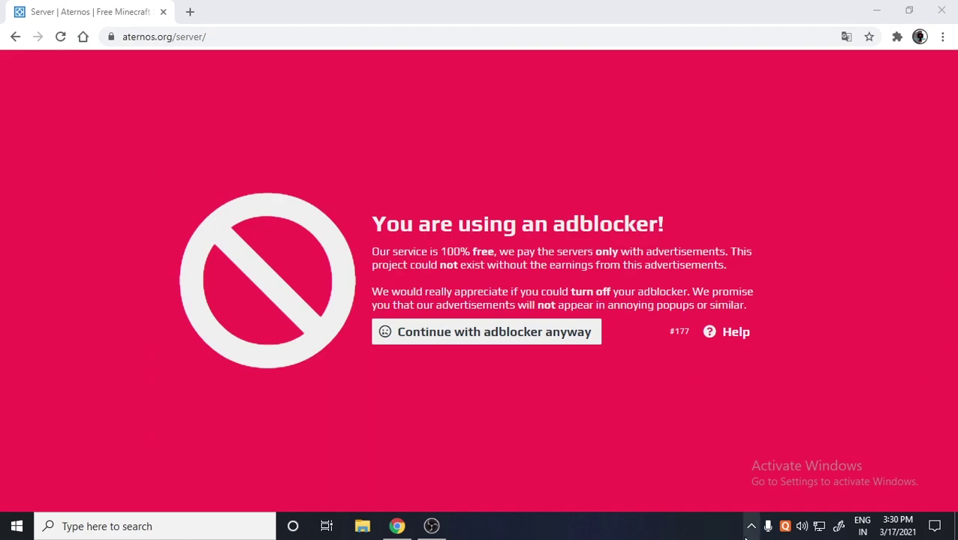
Step: Continue past the adblocker warning to the dashboard, then view the Options and Console pages
left_click(463, 334)
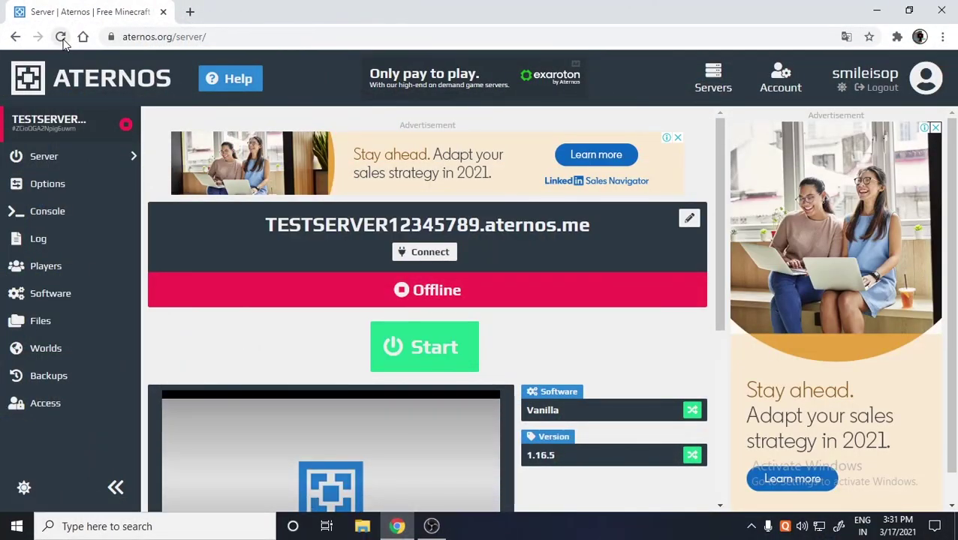
left_click(68, 187)
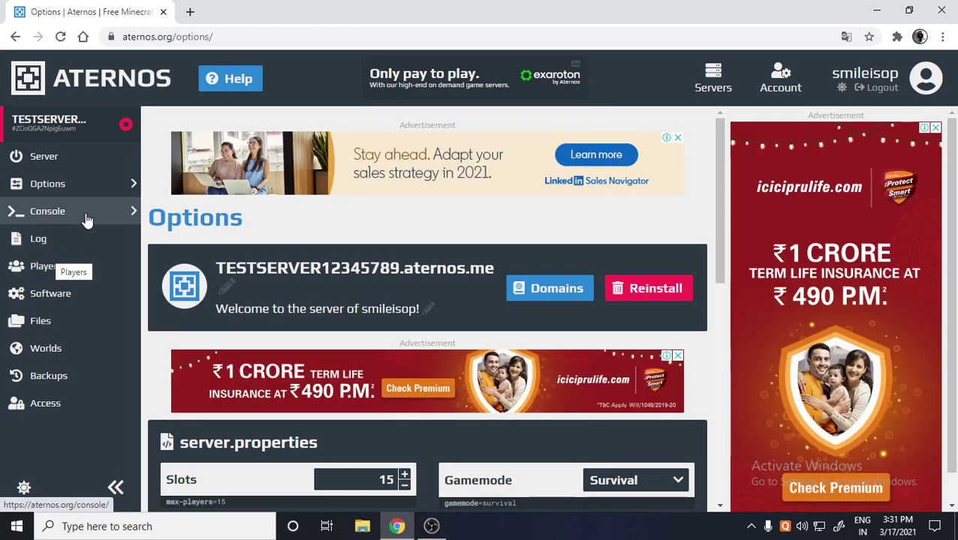
scroll(345, 253, "down", 4)
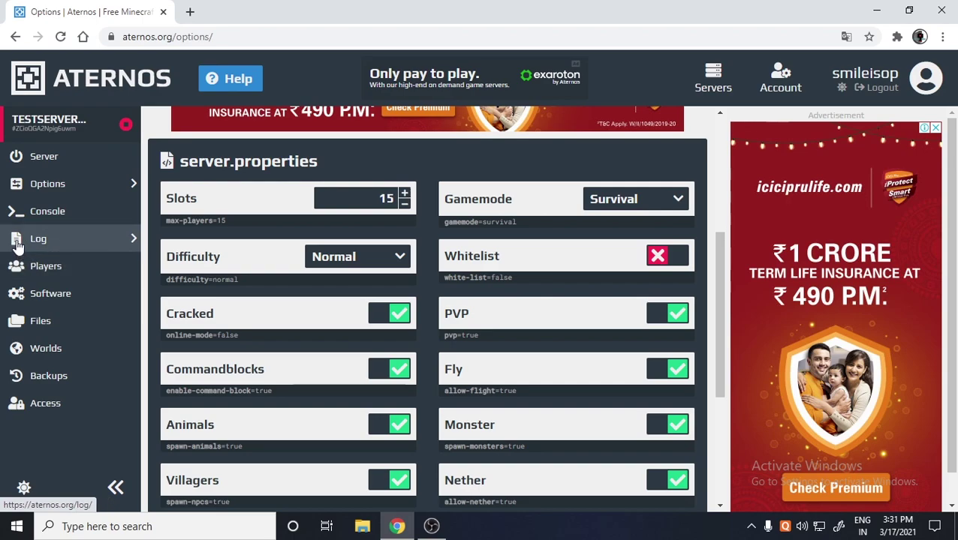
left_click(28, 216)
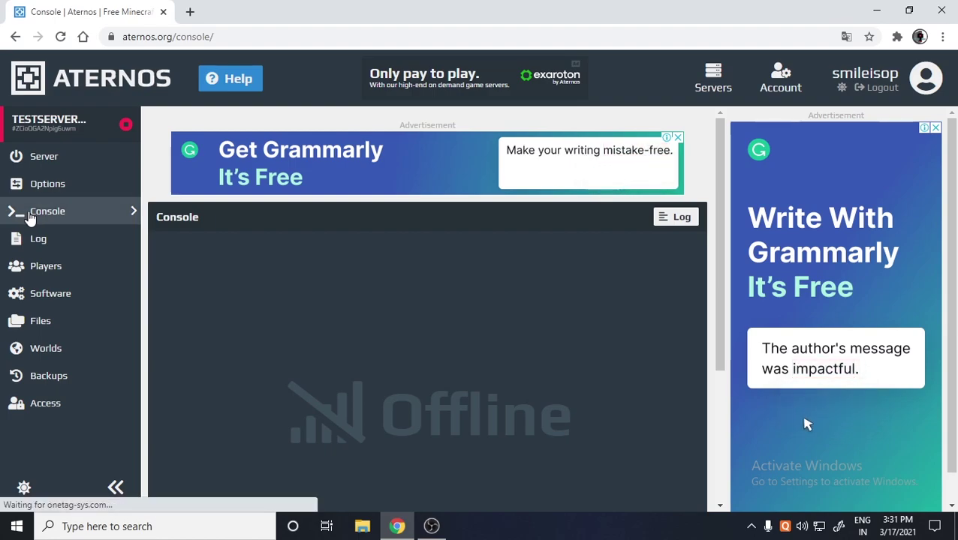
Step: Reinstall Quick Heal Anti-Tracker from its support article's Chrome Web Store link using Add extension
left_click(189, 11)
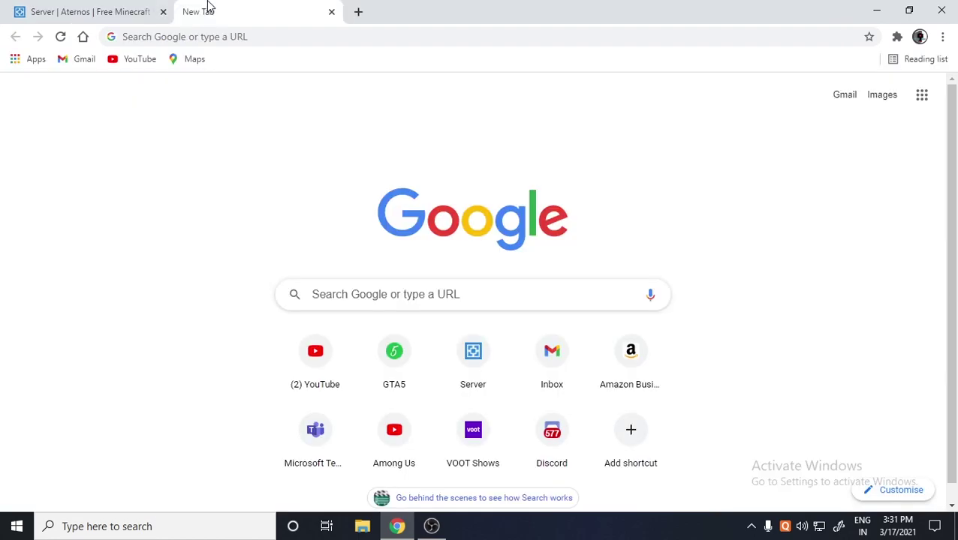
left_click(242, 36)
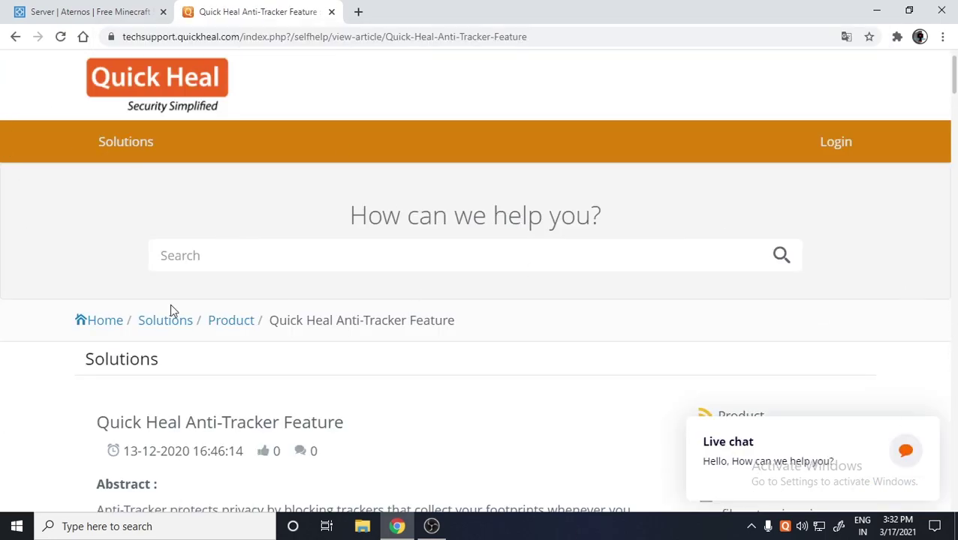
scroll(272, 215, "down", 10)
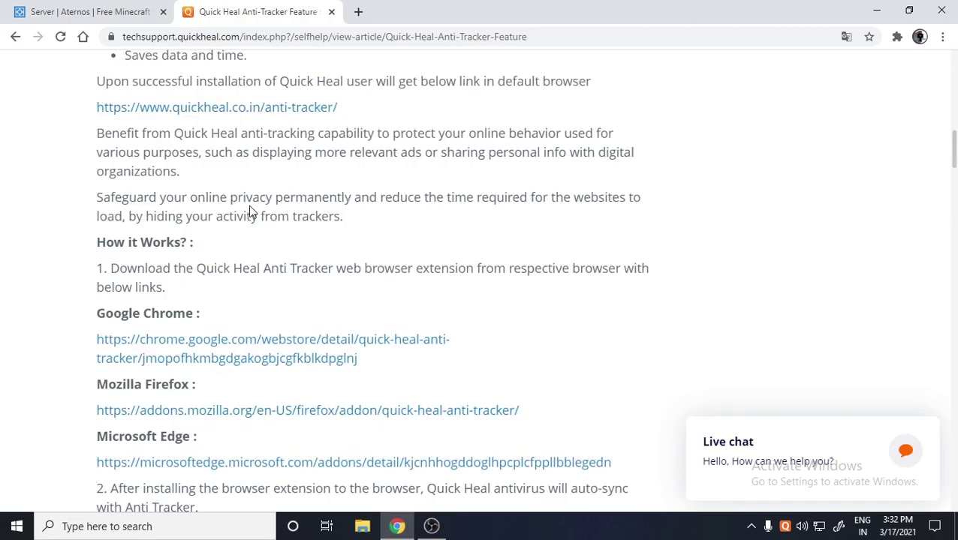
scroll(248, 211, "up", 6)
scroll(242, 207, "down", 9)
scroll(240, 210, "up", 3)
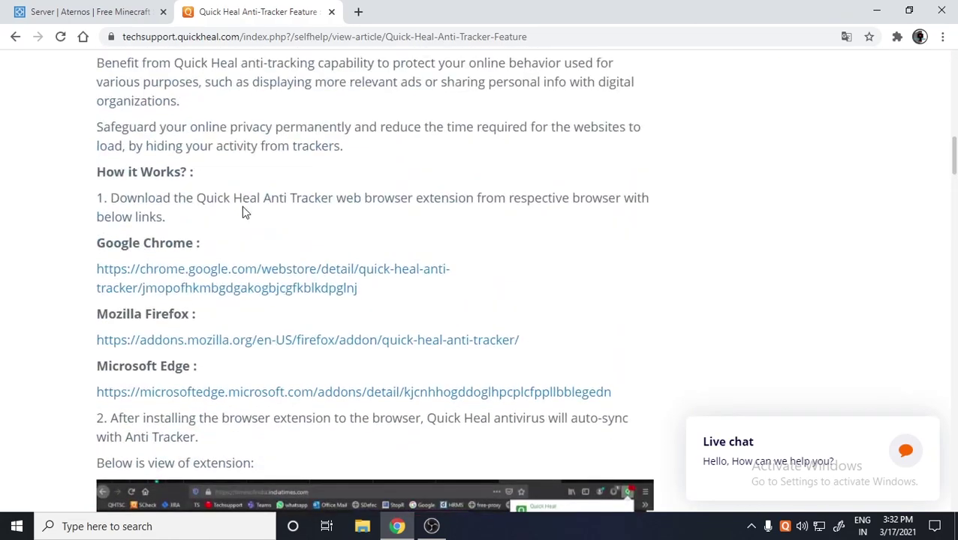
left_click_drag(97, 242, 620, 391)
left_click(137, 240)
left_click(139, 282)
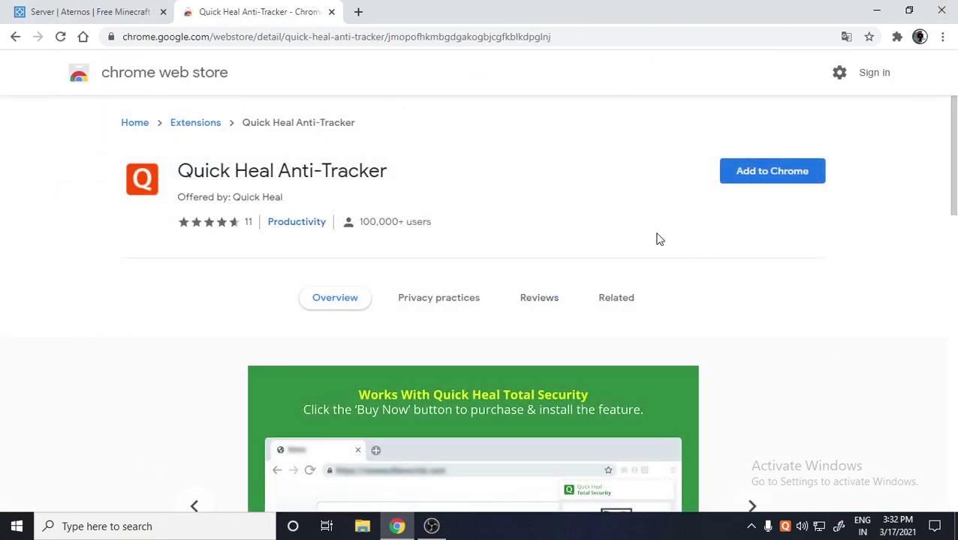
left_click(793, 177)
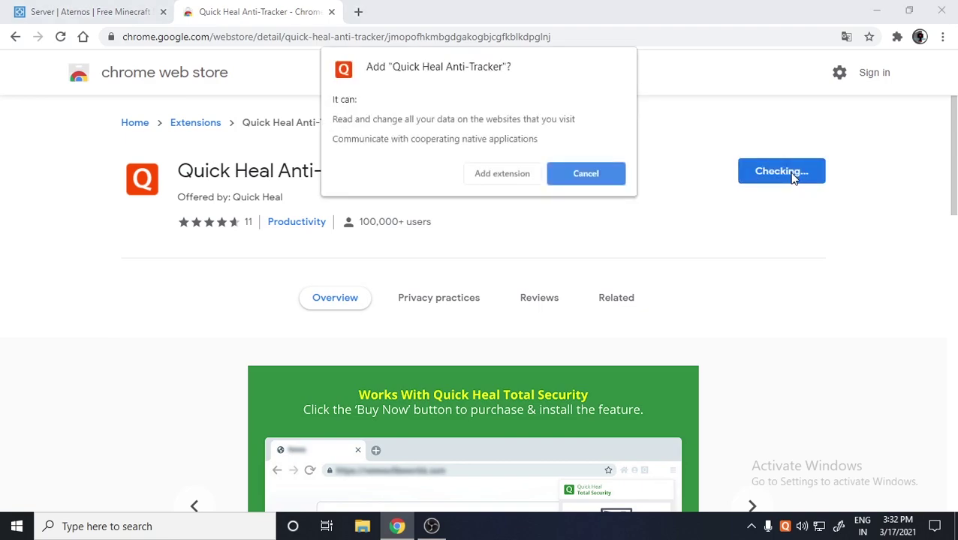
left_click(502, 175)
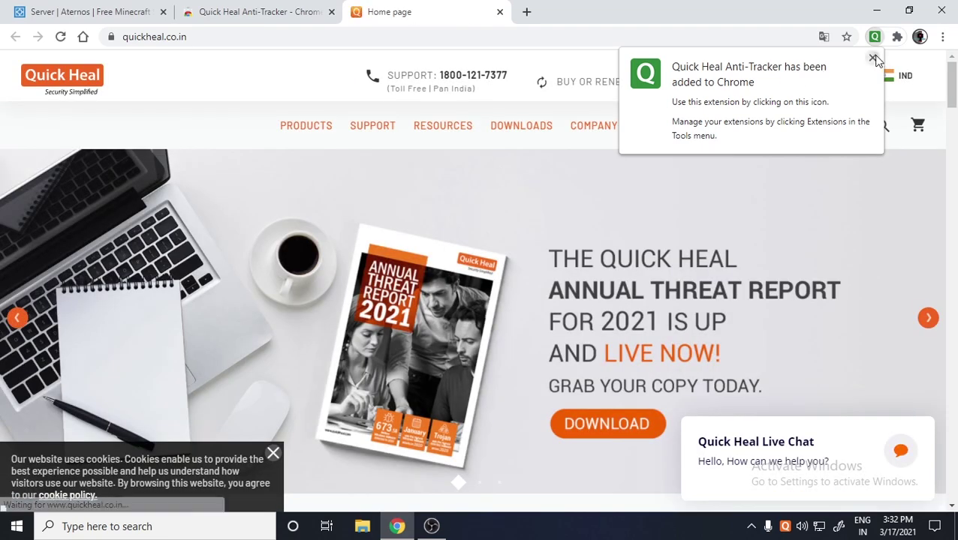
Step: Dismiss the extension-added notice and reload the Server | Aternos tab
left_click(872, 58)
left_click(90, 12)
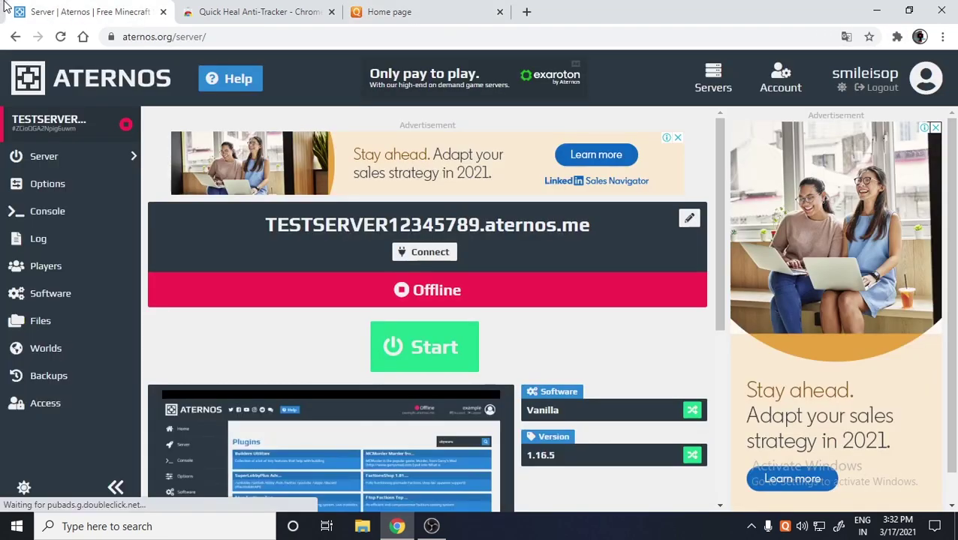
left_click(60, 36)
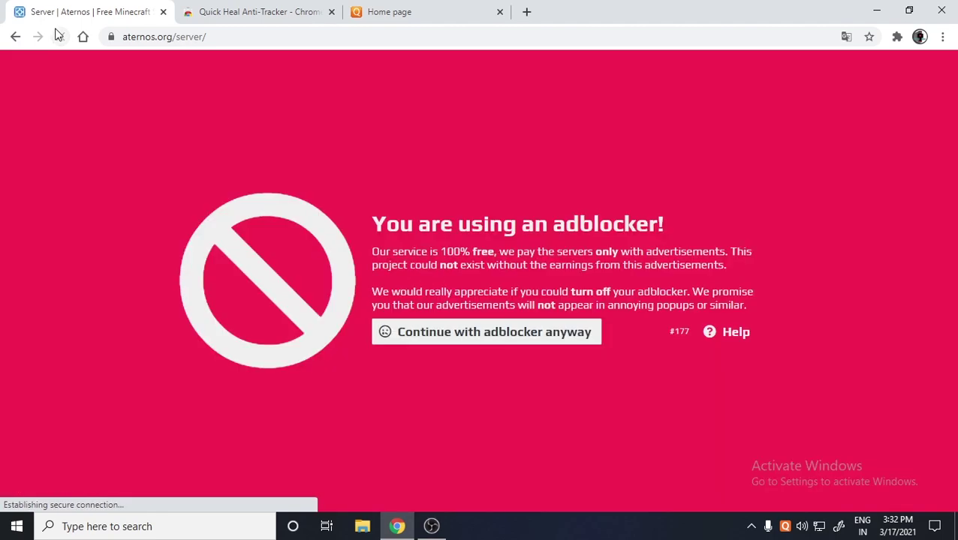